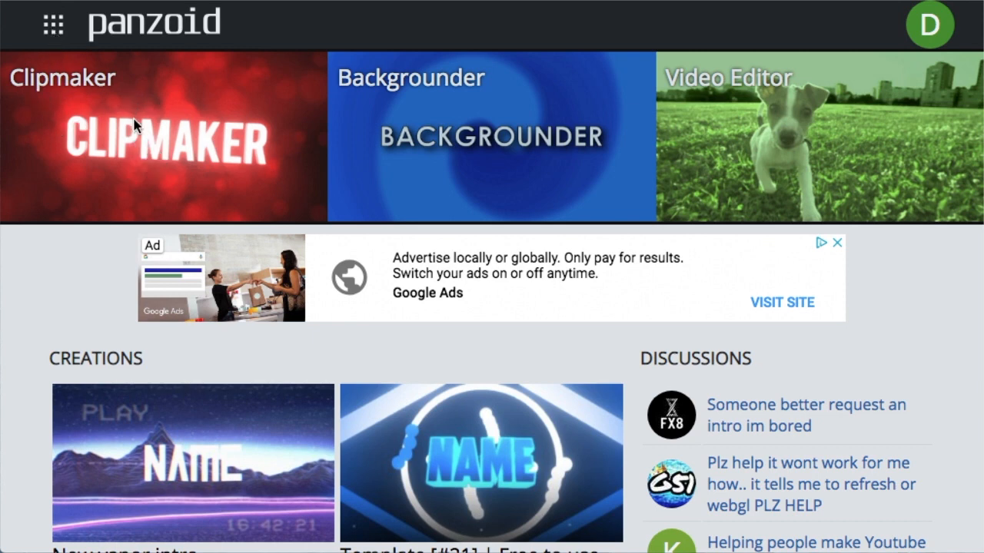
Open the Clipmaker from the Panzoid home page.
{"action": "left_click", "coordinate": [164, 163]}
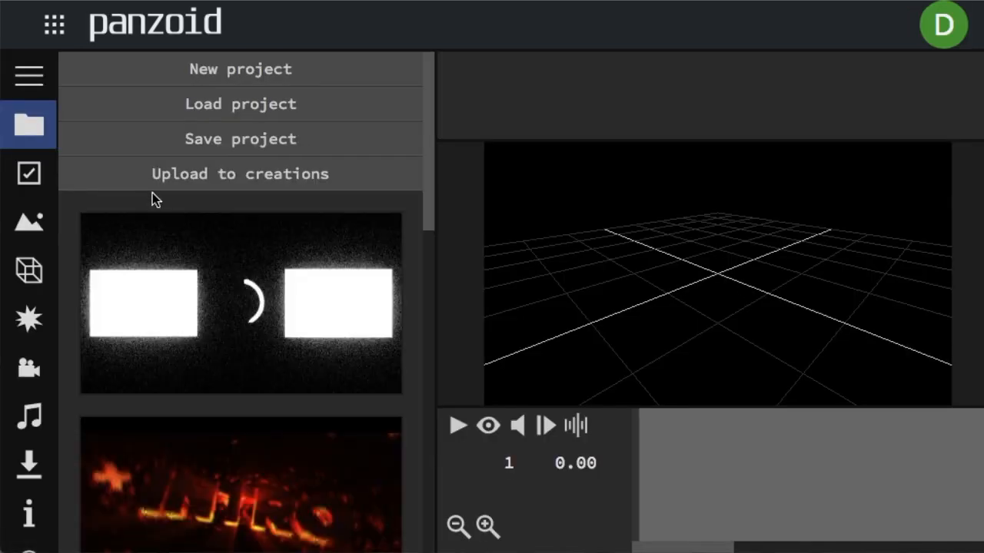
{"action": "right_click", "coordinate": [146, 201]}
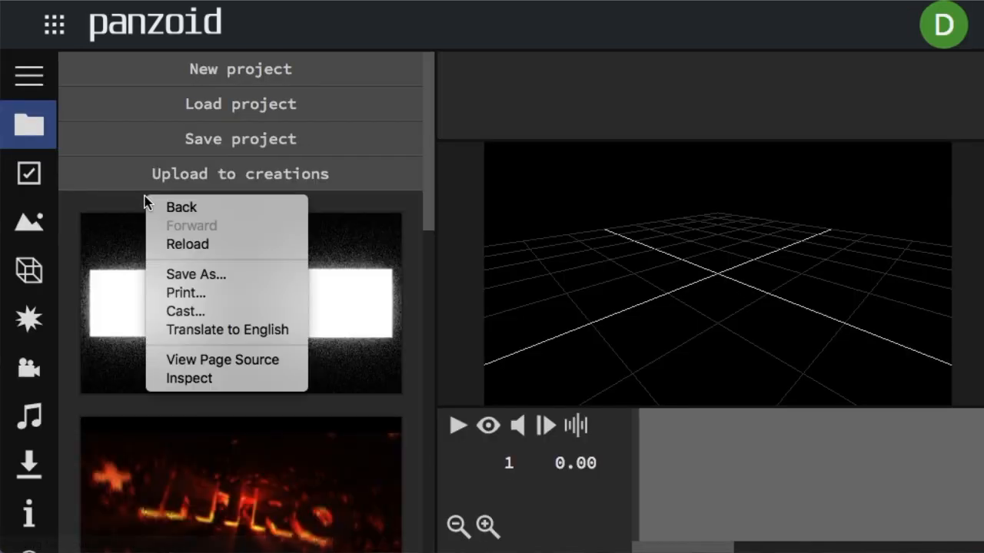
{"action": "left_click", "coordinate": [466, 33]}
{"action": "left_click_drag", "start_coordinate": [695, 300], "coordinate": [561, 262]}
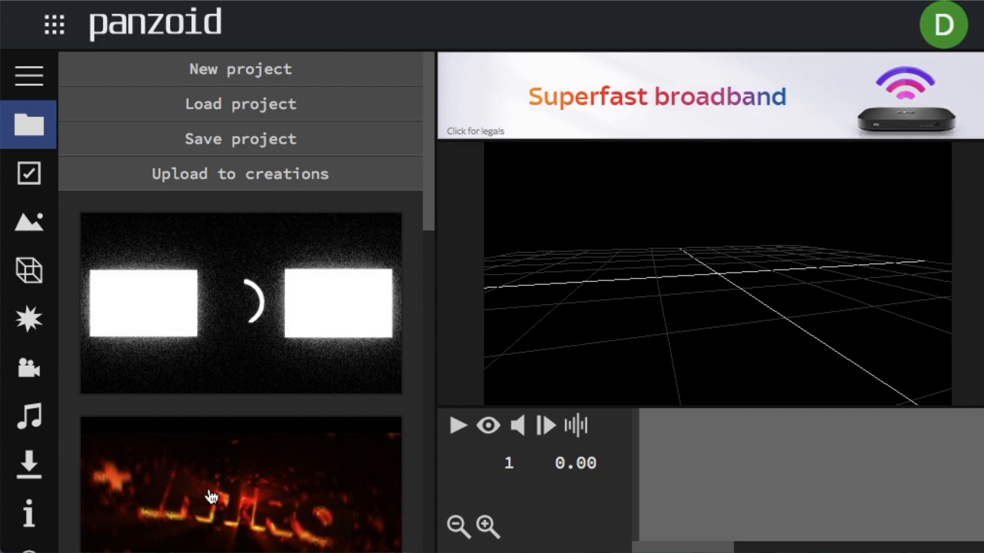
Load the pink palm-tree NAME template and play its render preview briefly.
{"action": "scroll", "coordinate": [234, 458], "scroll_direction": "down", "scroll_amount": 5}
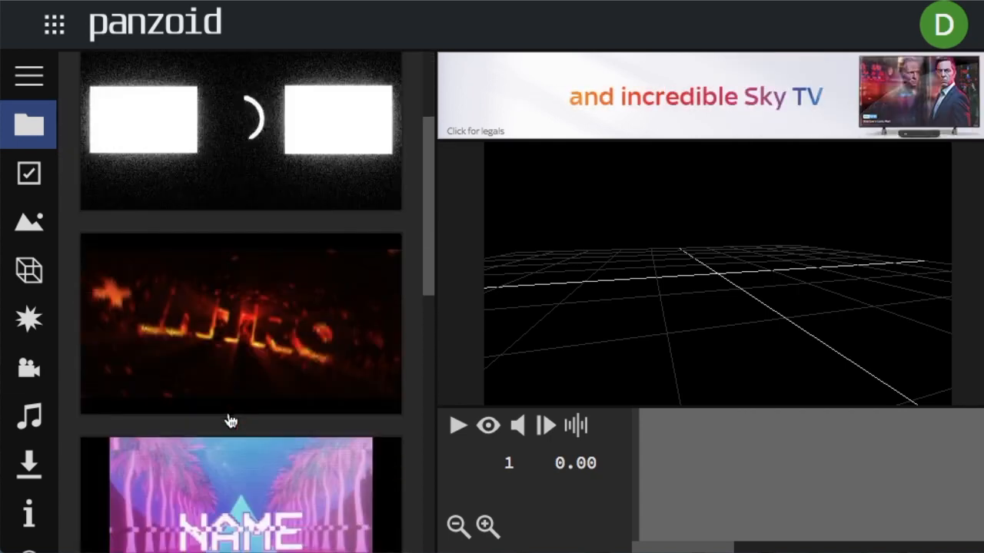
{"action": "left_click", "coordinate": [230, 423]}
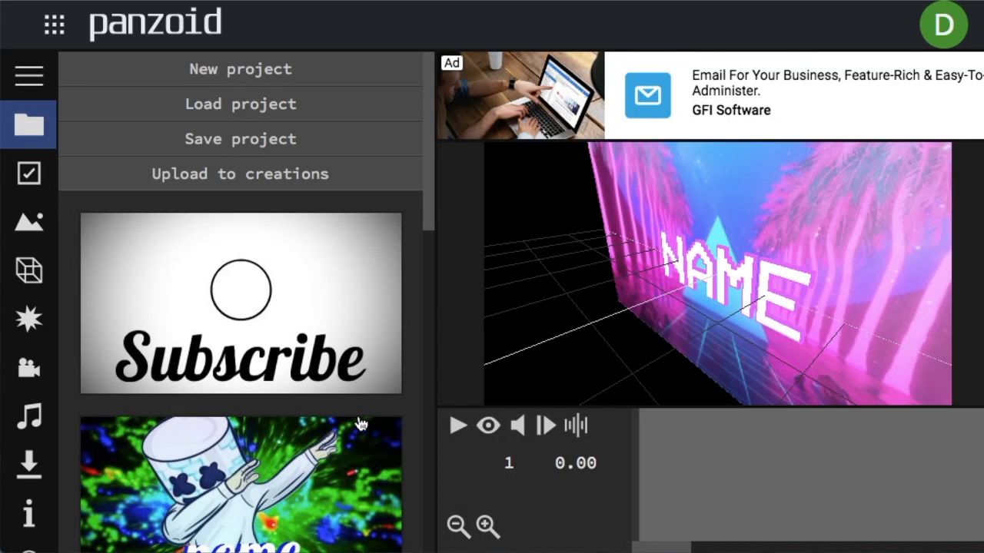
{"action": "left_click_drag", "start_coordinate": [590, 250], "coordinate": [741, 213]}
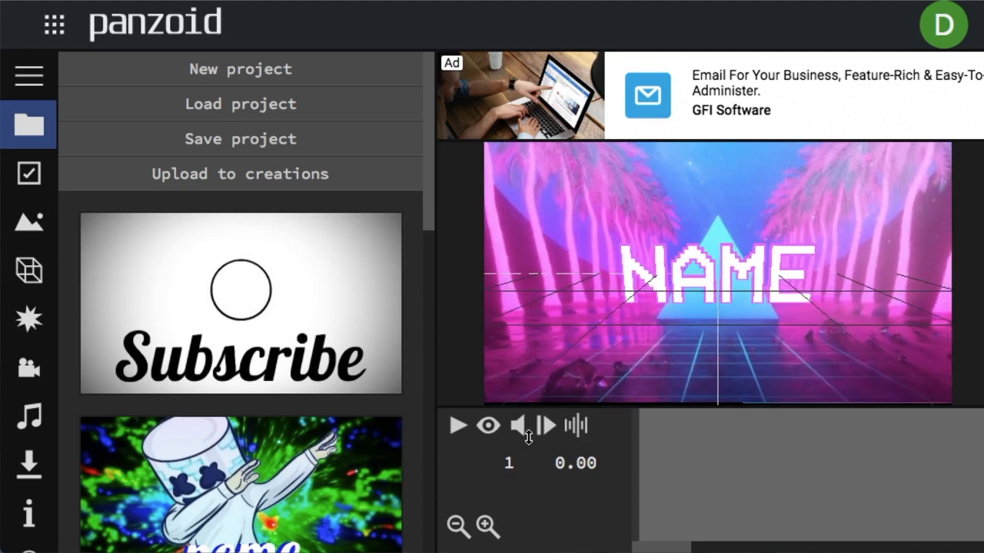
{"action": "left_click", "coordinate": [489, 428]}
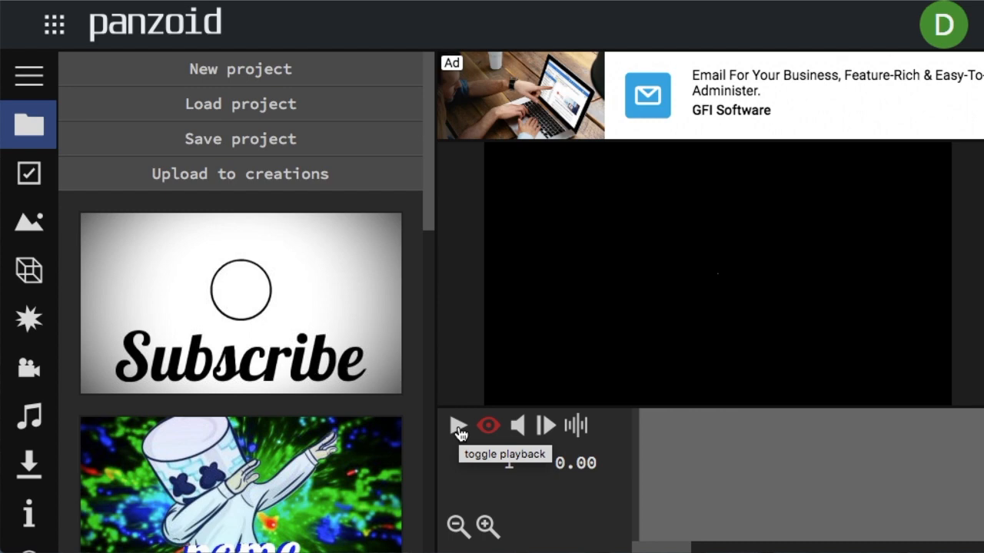
{"action": "left_click", "coordinate": [459, 432]}
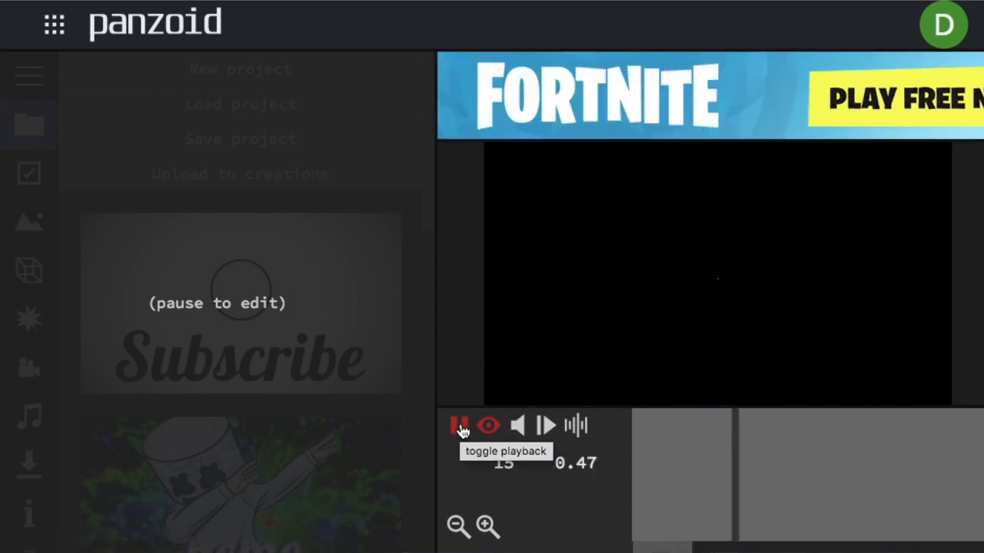
{"action": "left_click", "coordinate": [460, 428]}
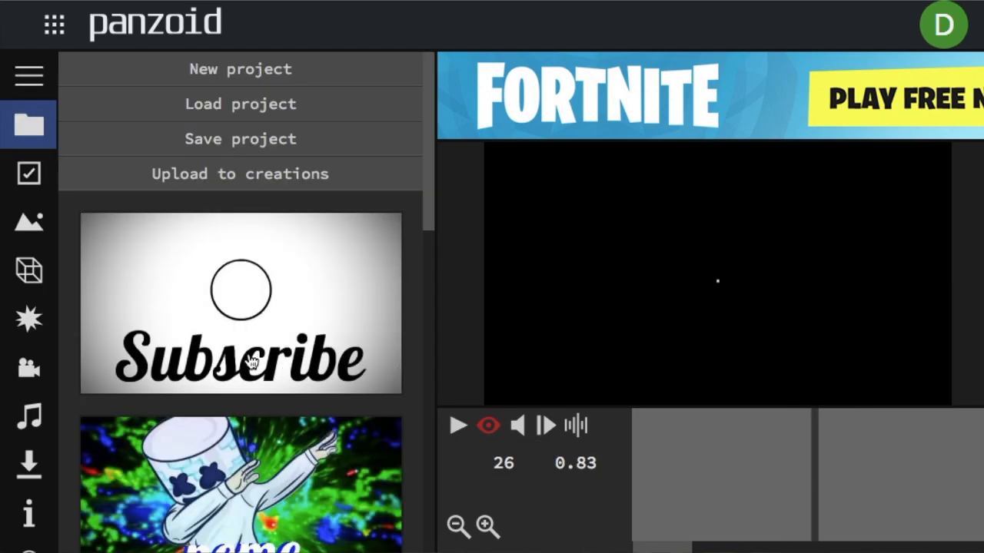
Load the THX text template and play through its animation in the render preview.
{"action": "scroll", "coordinate": [258, 357], "scroll_direction": "down", "scroll_amount": 1}
{"action": "left_click", "coordinate": [248, 308]}
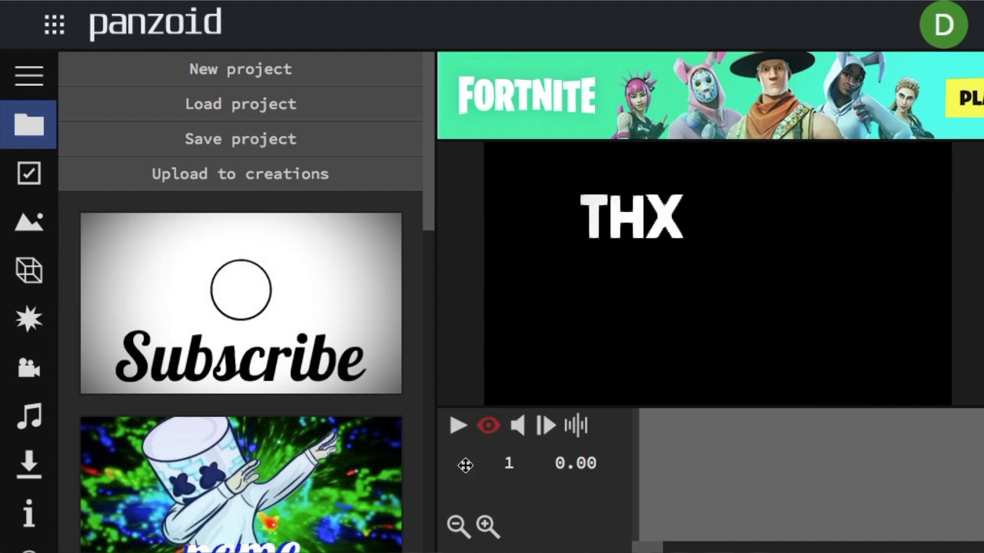
{"action": "left_click", "coordinate": [458, 425]}
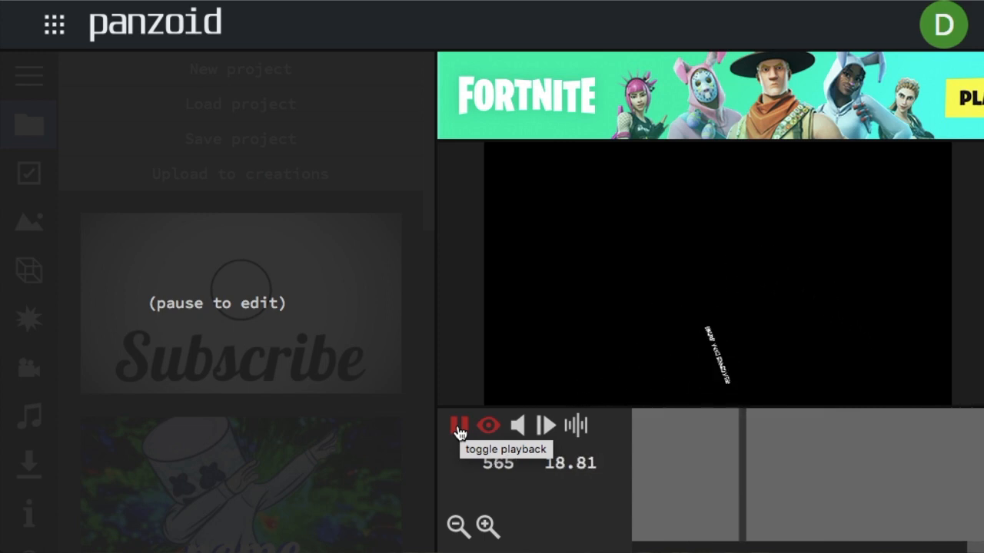
{"action": "left_click", "coordinate": [458, 430]}
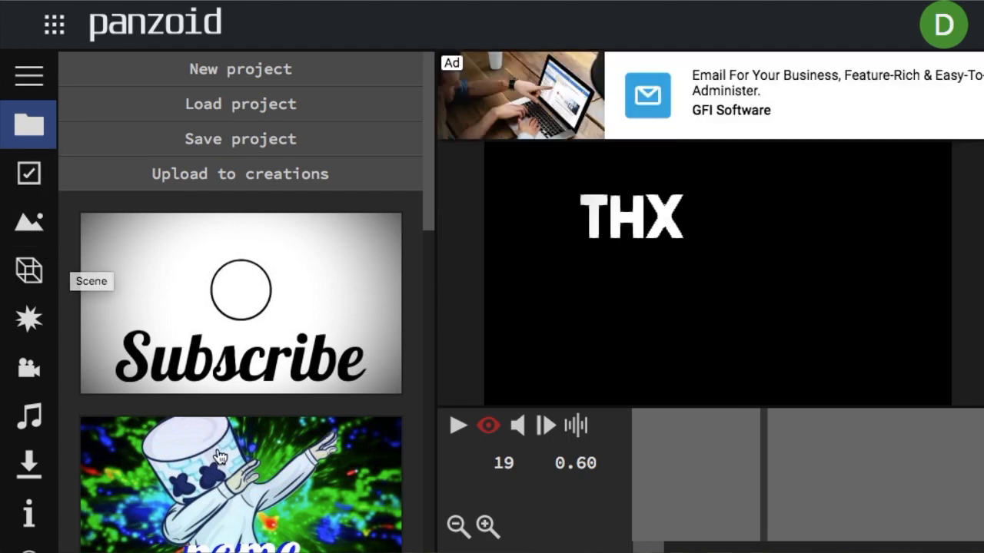
Load the template with the purple and blue cracked 3D NAME text and inspect its lettering in the viewport.
{"action": "scroll", "coordinate": [223, 397], "scroll_direction": "down", "scroll_amount": 3}
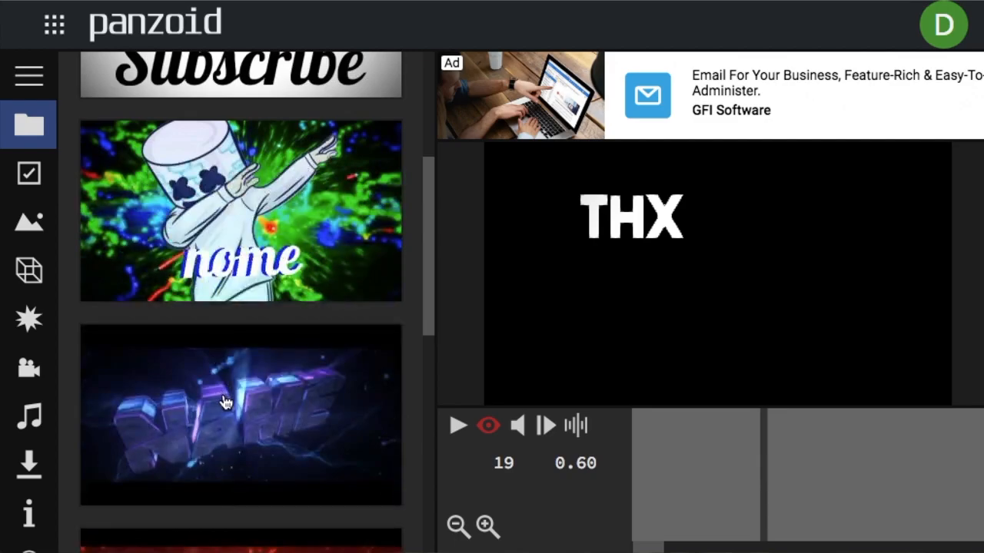
{"action": "left_click", "coordinate": [223, 403]}
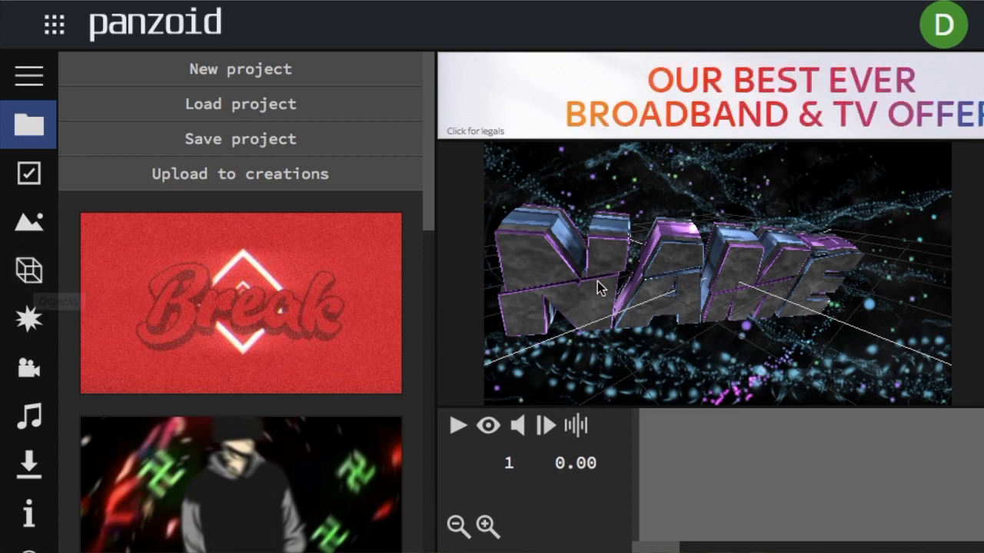
{"action": "left_click_drag", "start_coordinate": [603, 287], "coordinate": [559, 178]}
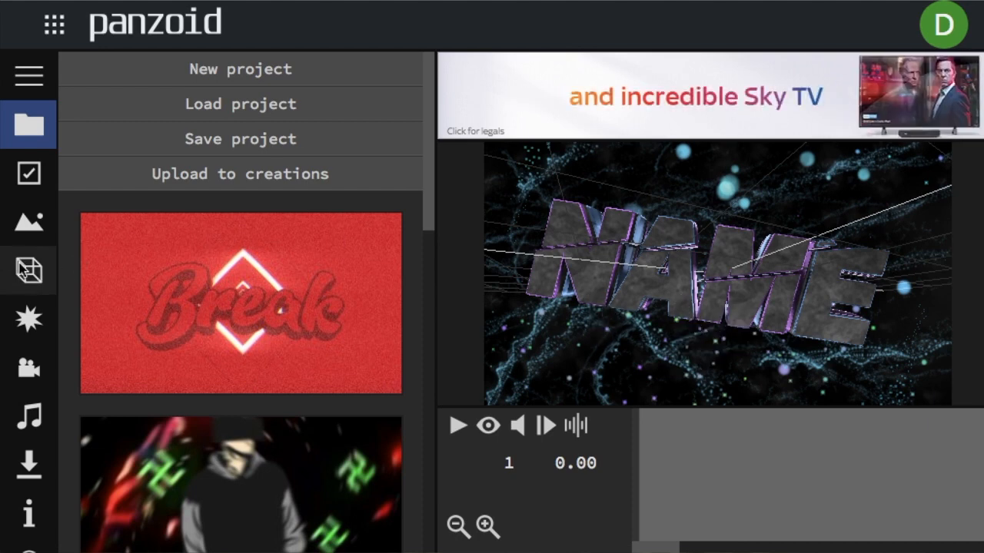
Rename the letter group N, inside the =Movement= group of the scene objects, to D.
{"action": "left_click", "coordinate": [38, 276]}
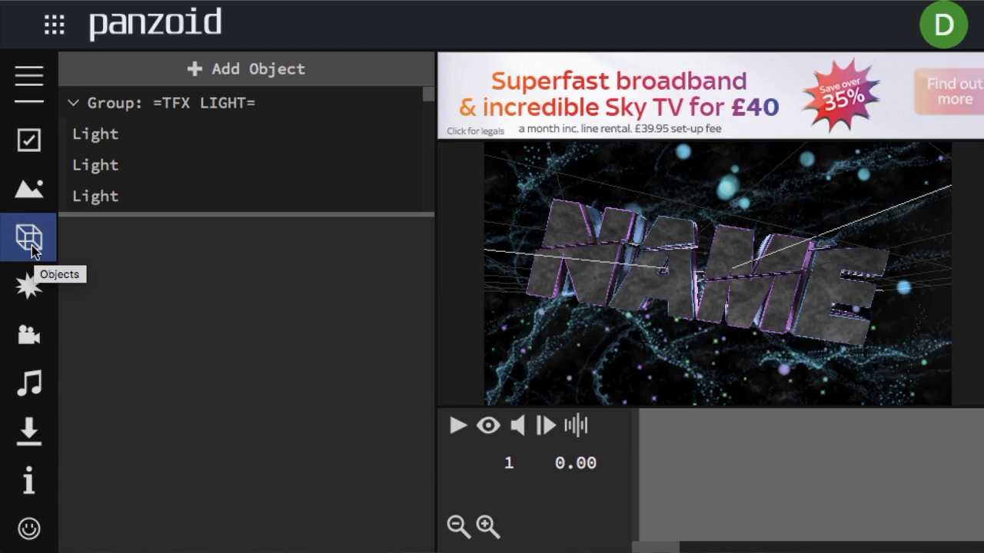
{"action": "scroll", "coordinate": [151, 164], "scroll_direction": "down", "scroll_amount": 3}
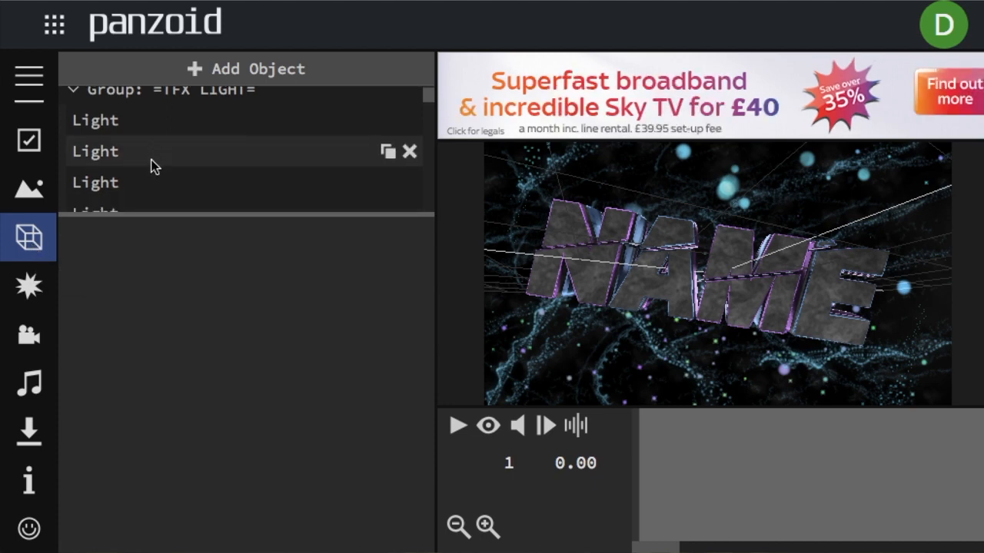
{"action": "mouse_move", "coordinate": [151, 164]}
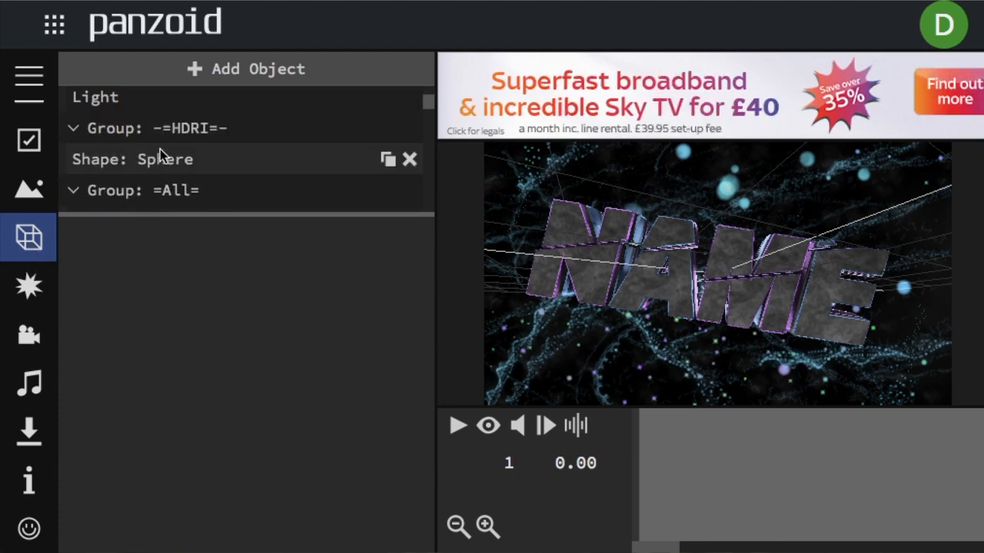
{"action": "scroll", "coordinate": [200, 154], "scroll_direction": "down", "scroll_amount": 1}
{"action": "scroll", "coordinate": [198, 159], "scroll_direction": "down", "scroll_amount": 2}
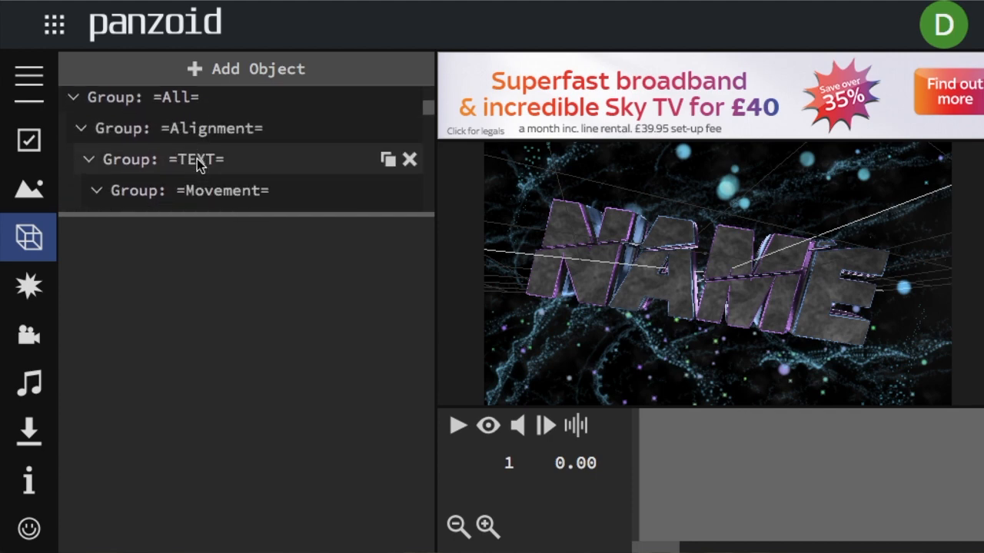
{"action": "scroll", "coordinate": [198, 160], "scroll_direction": "down", "scroll_amount": 2}
{"action": "left_click", "coordinate": [196, 156]}
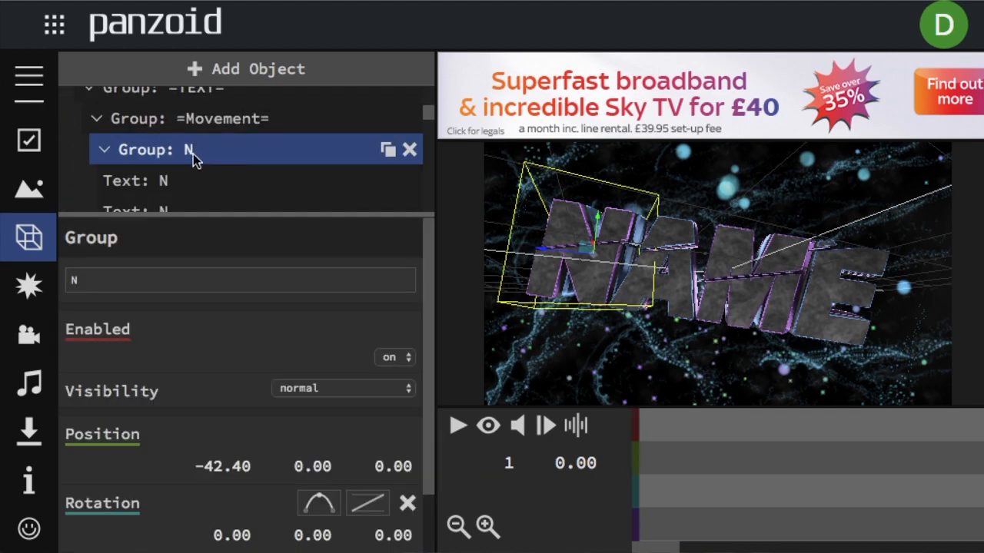
{"action": "left_click", "coordinate": [94, 281]}
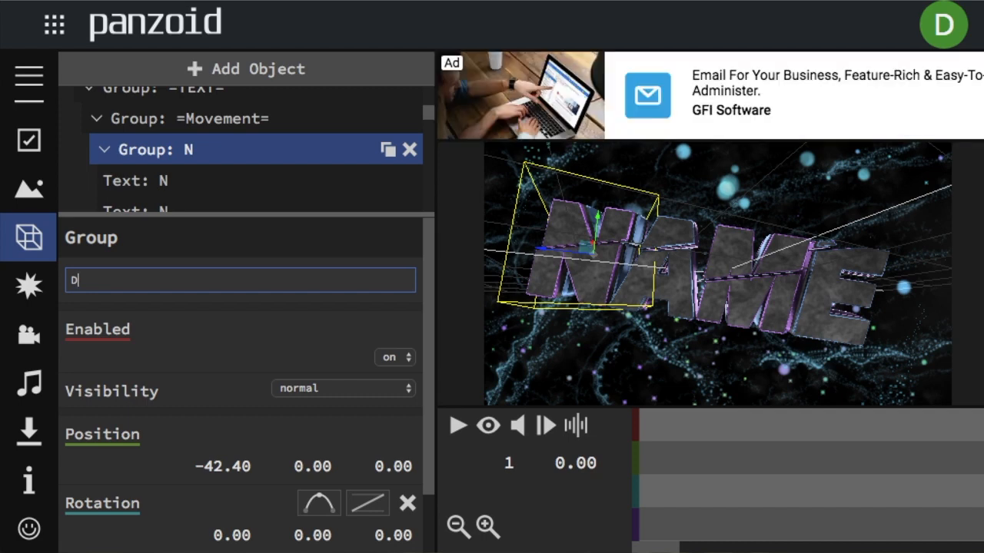
{"action": "left_click", "coordinate": [123, 241]}
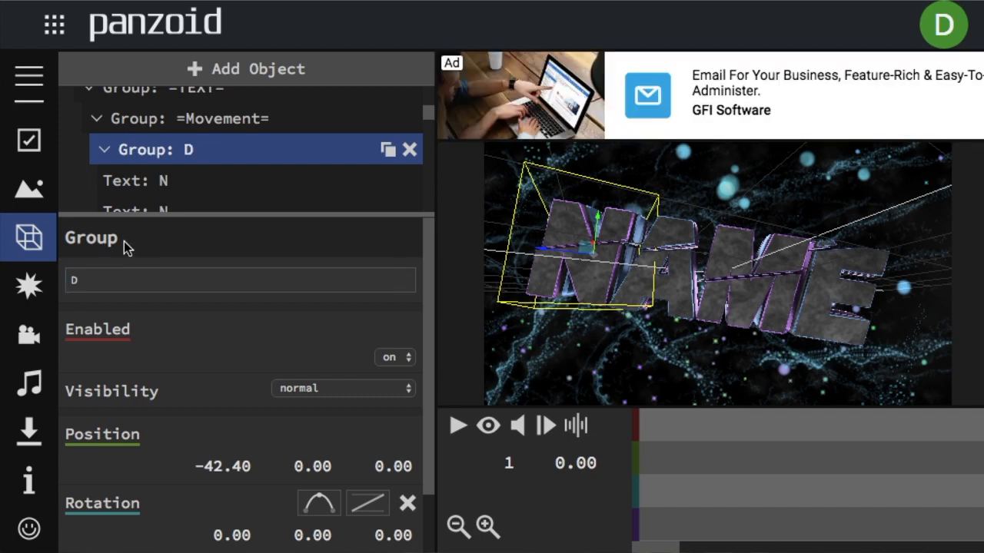
Change the first two 3D text objects in group D to the letter D.
{"action": "left_click", "coordinate": [164, 186]}
{"action": "left_click", "coordinate": [97, 279]}
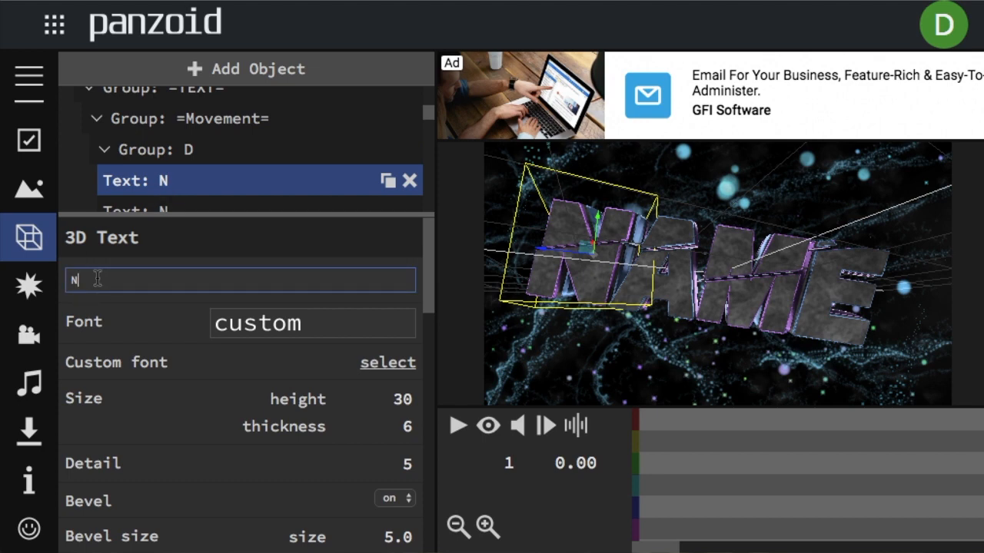
{"action": "left_click", "coordinate": [164, 243]}
{"action": "scroll", "coordinate": [205, 172], "scroll_direction": "down", "scroll_amount": 2}
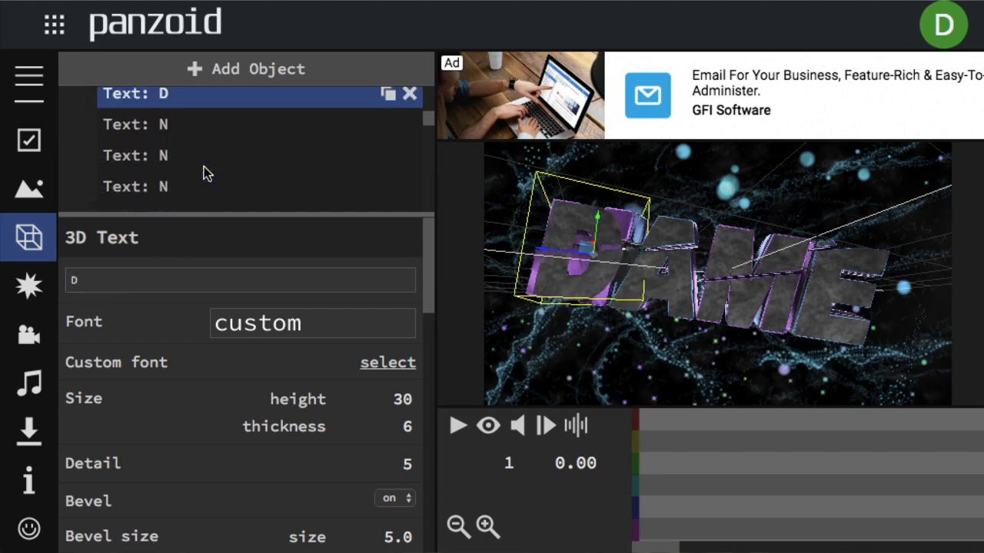
{"action": "left_click", "coordinate": [182, 130]}
{"action": "left_click", "coordinate": [99, 278]}
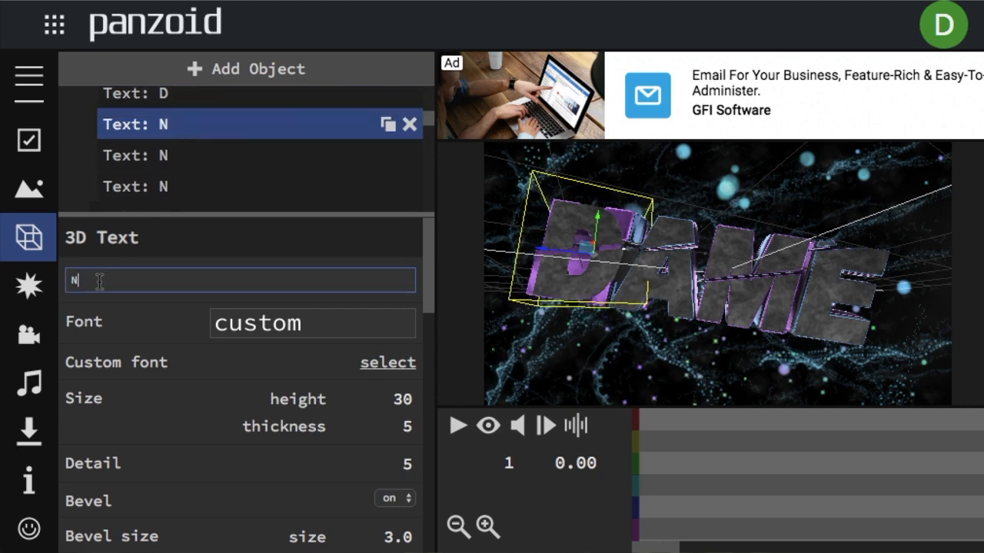
{"action": "left_click", "coordinate": [140, 242]}
Change the third and fourth 3D text objects in group D to the letter D.
{"action": "left_click", "coordinate": [164, 160]}
{"action": "left_click", "coordinate": [98, 281]}
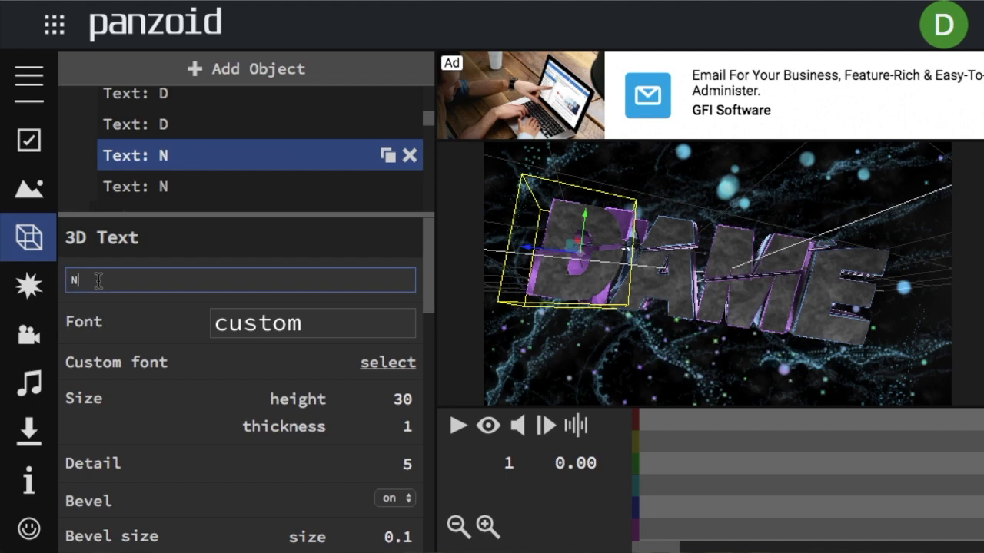
{"action": "type", "text": "D"}
{"action": "left_click", "coordinate": [151, 237]}
{"action": "left_click", "coordinate": [182, 186]}
{"action": "left_click", "coordinate": [126, 270]}
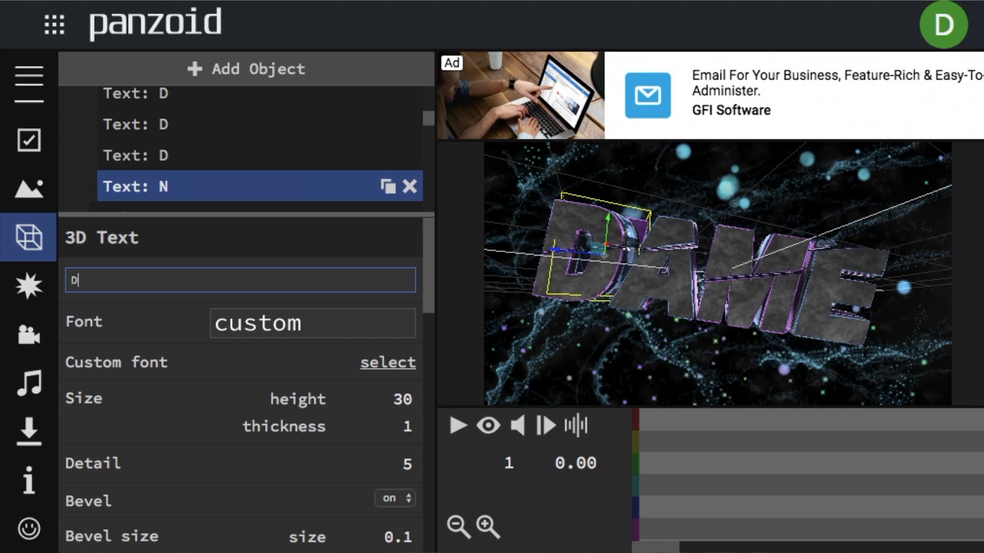
{"action": "type", "text": "D"}
{"action": "left_click", "coordinate": [143, 246]}
Rename the letter group M to N.
{"action": "scroll", "coordinate": [180, 171], "scroll_direction": "down", "scroll_amount": 1}
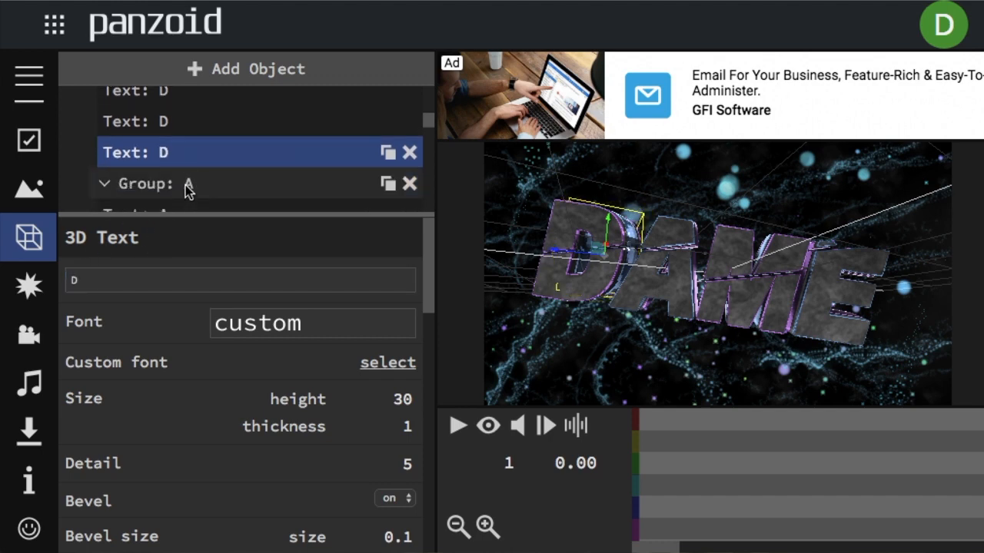
{"action": "scroll", "coordinate": [194, 183], "scroll_direction": "down", "scroll_amount": 3}
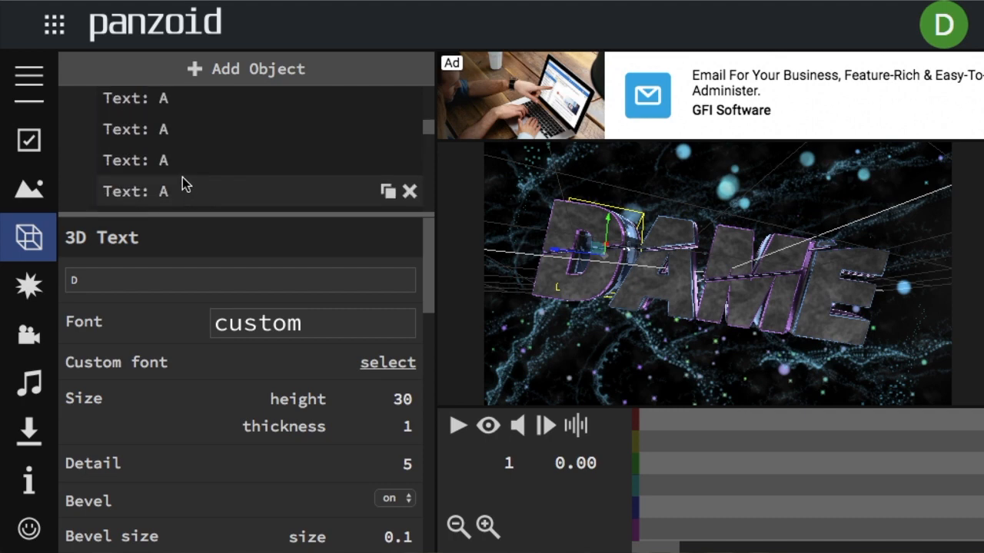
{"action": "scroll", "coordinate": [182, 152], "scroll_direction": "down", "scroll_amount": 1}
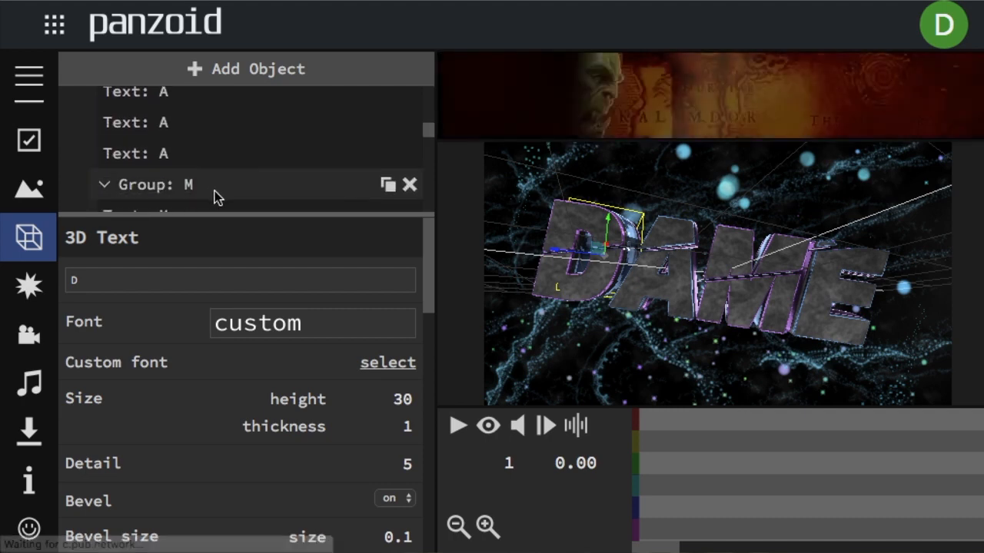
{"action": "left_click", "coordinate": [202, 191]}
{"action": "left_click", "coordinate": [120, 282]}
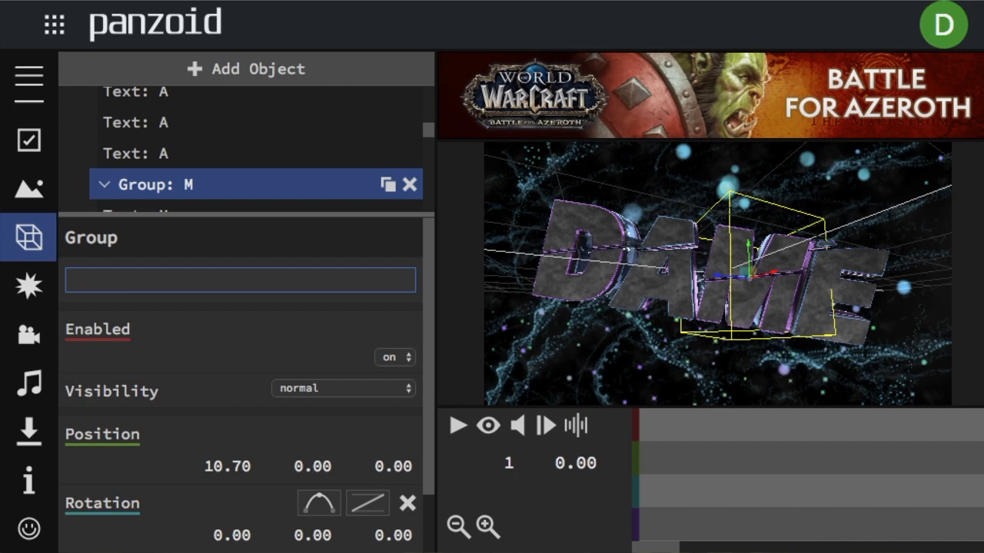
{"action": "type", "text": "N"}
{"action": "key", "text": "Return"}
Change the first 3D text object in the renamed group to the letter N.
{"action": "scroll", "coordinate": [183, 200], "scroll_direction": "down", "scroll_amount": 1}
{"action": "left_click", "coordinate": [182, 188]}
{"action": "left_click", "coordinate": [139, 276]}
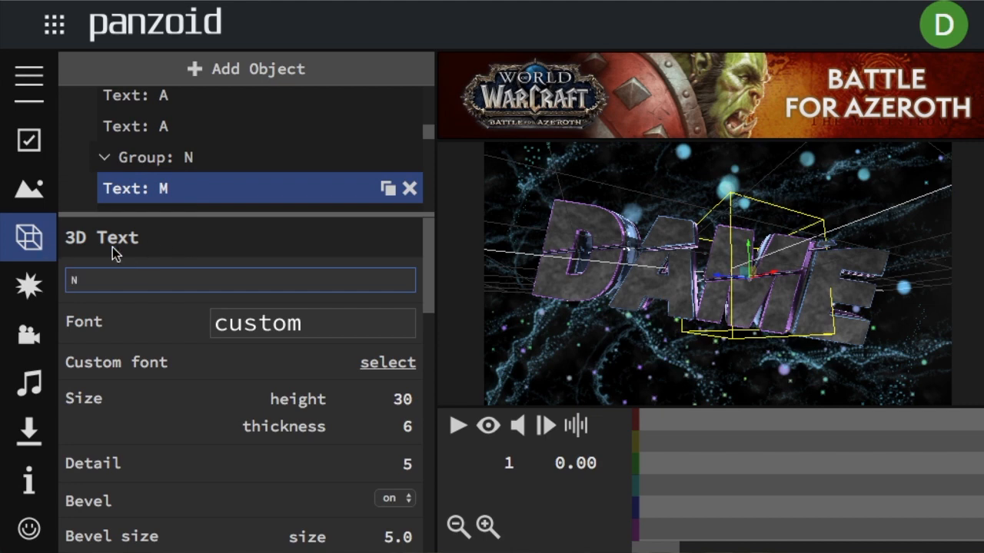
{"action": "key", "text": "Return"}
Change the second 3D text object in group N to the letter N.
{"action": "scroll", "coordinate": [169, 190], "scroll_direction": "down", "scroll_amount": 1}
{"action": "left_click", "coordinate": [171, 182]}
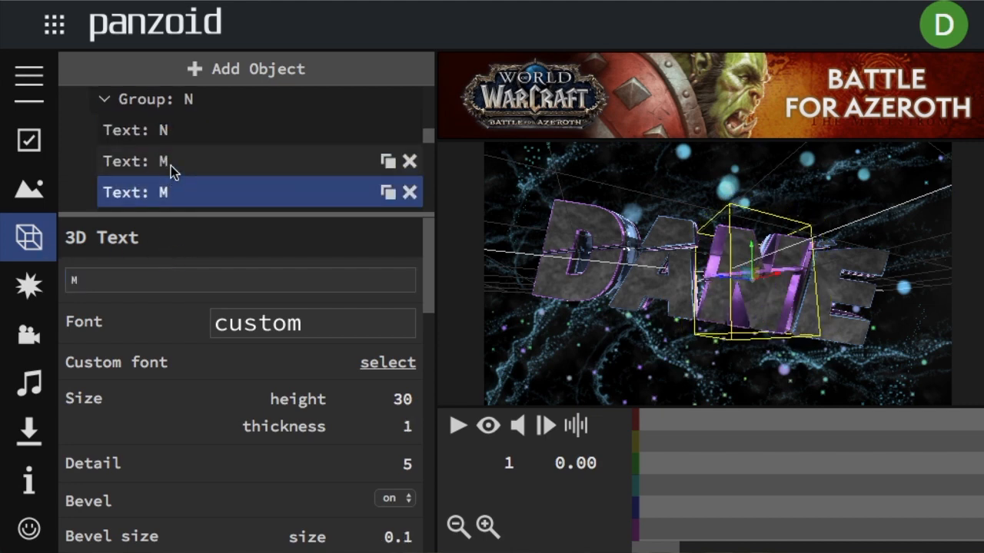
{"action": "left_click", "coordinate": [171, 165]}
{"action": "left_click", "coordinate": [150, 275]}
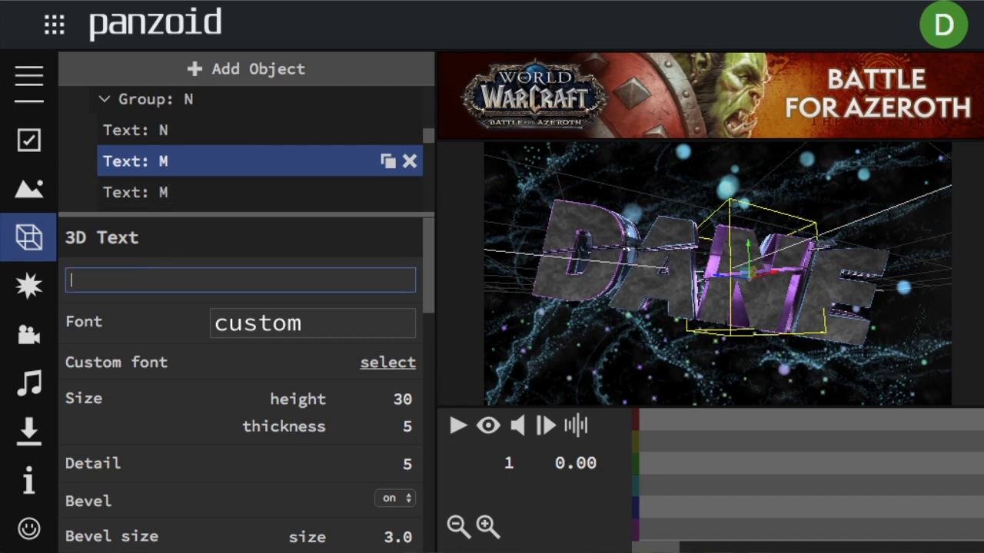
{"action": "left_click", "coordinate": [182, 198]}
{"action": "left_click", "coordinate": [170, 176]}
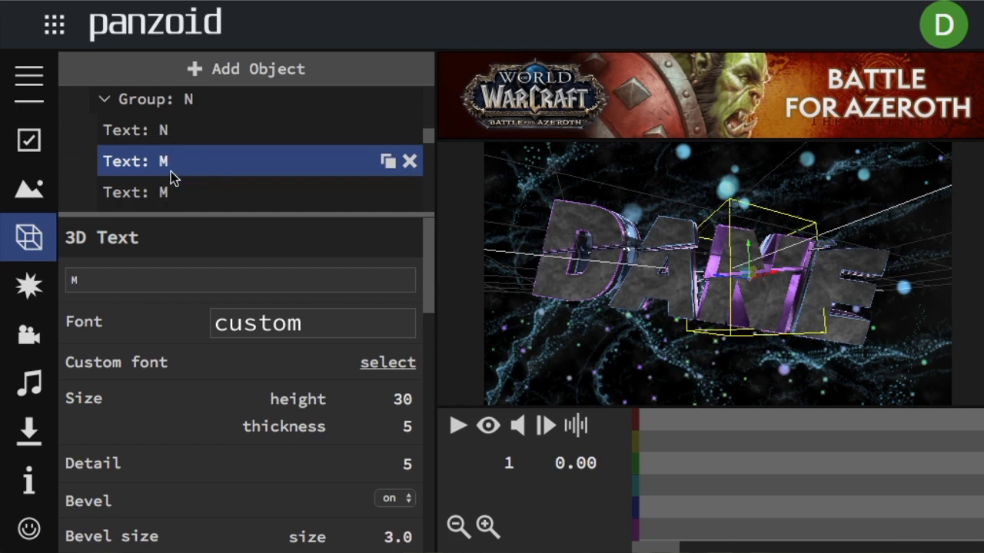
{"action": "left_click", "coordinate": [125, 280]}
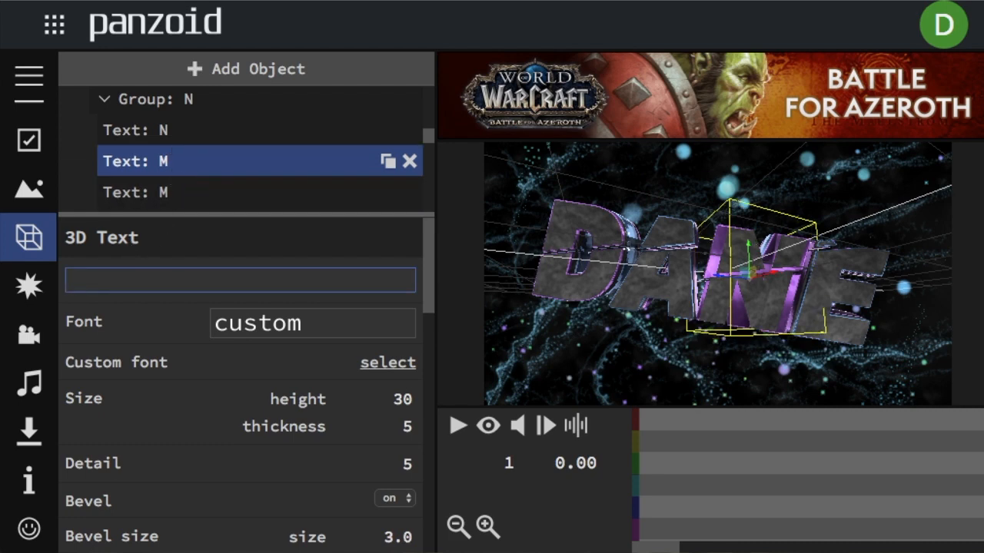
{"action": "type", "text": "N"}
{"action": "key", "text": "Return"}
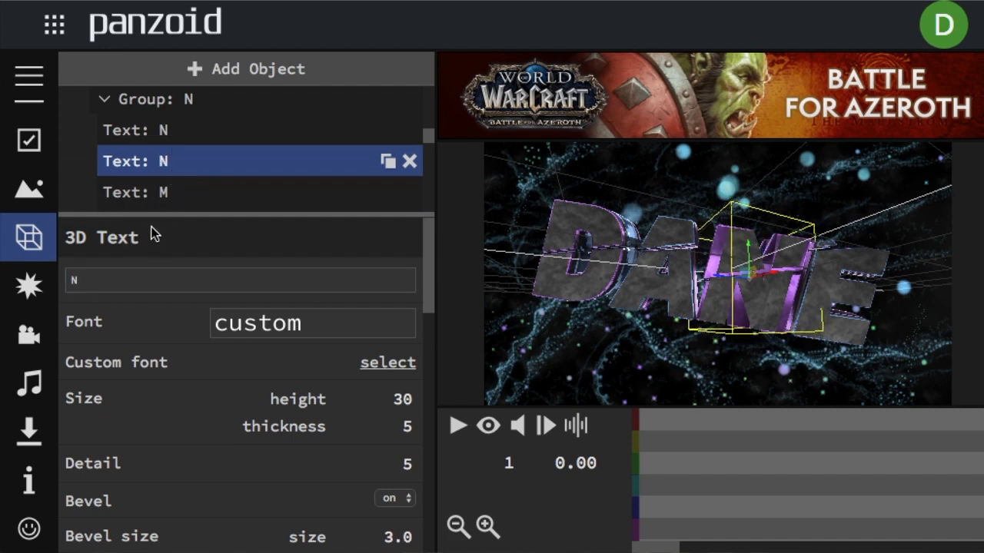
Change the third 3D text object in group N to the letter N.
{"action": "left_click", "coordinate": [237, 194]}
{"action": "left_click", "coordinate": [102, 276]}
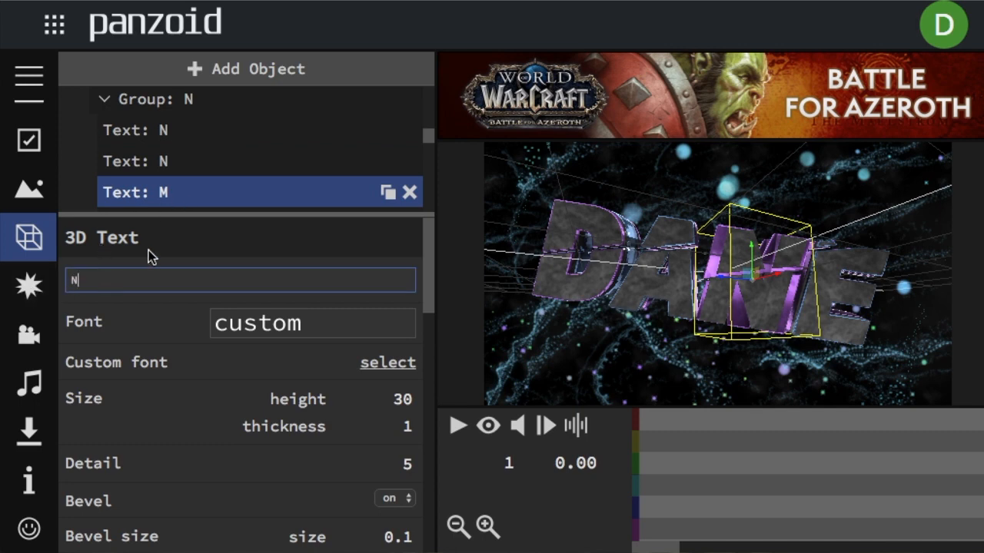
{"action": "type", "text": "N"}
{"action": "key", "text": "Return"}
Change the last 3D text object in group N, just above group E, to the letter N.
{"action": "scroll", "coordinate": [193, 176], "scroll_direction": "down", "scroll_amount": 3}
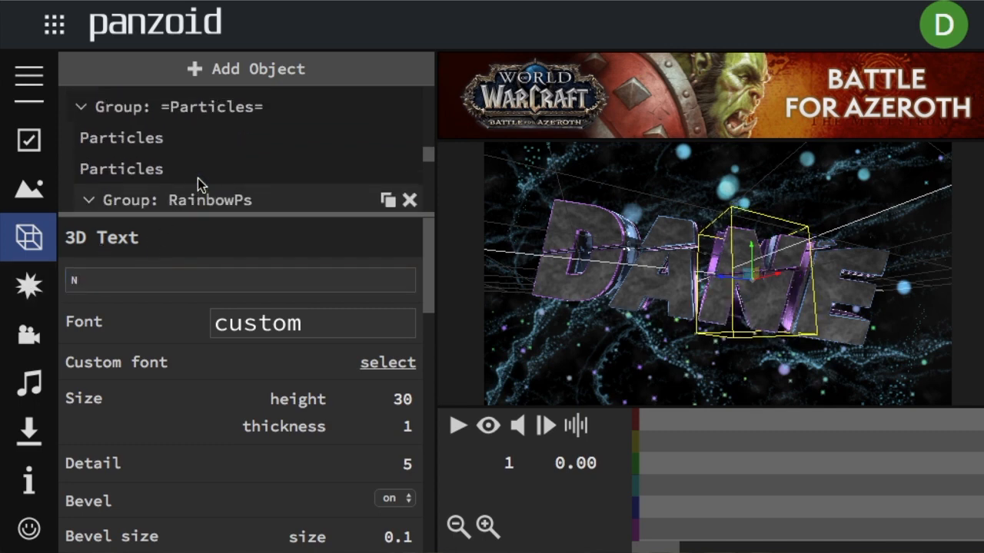
{"action": "scroll", "coordinate": [197, 179], "scroll_direction": "up", "scroll_amount": 3}
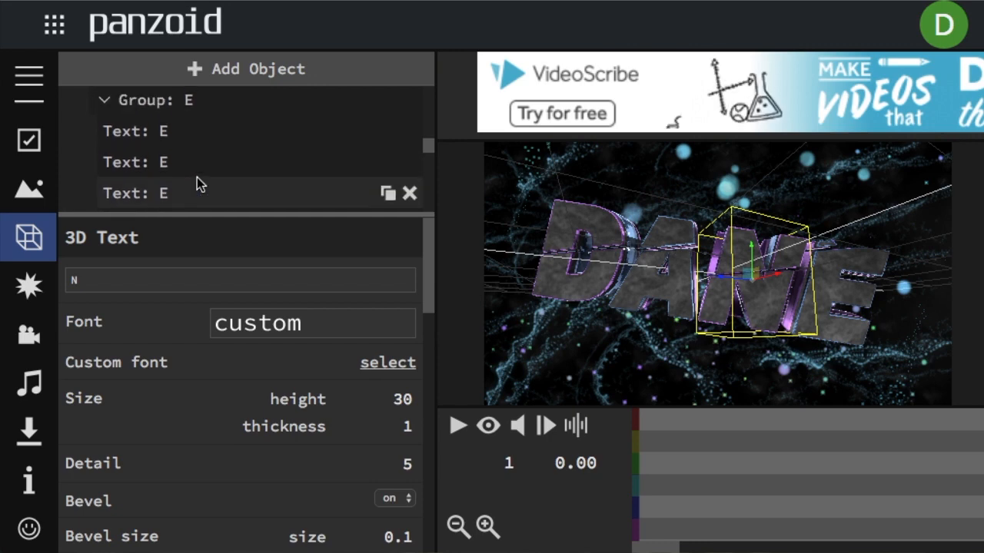
{"action": "scroll", "coordinate": [197, 181], "scroll_direction": "up", "scroll_amount": 2}
{"action": "left_click", "coordinate": [183, 140]}
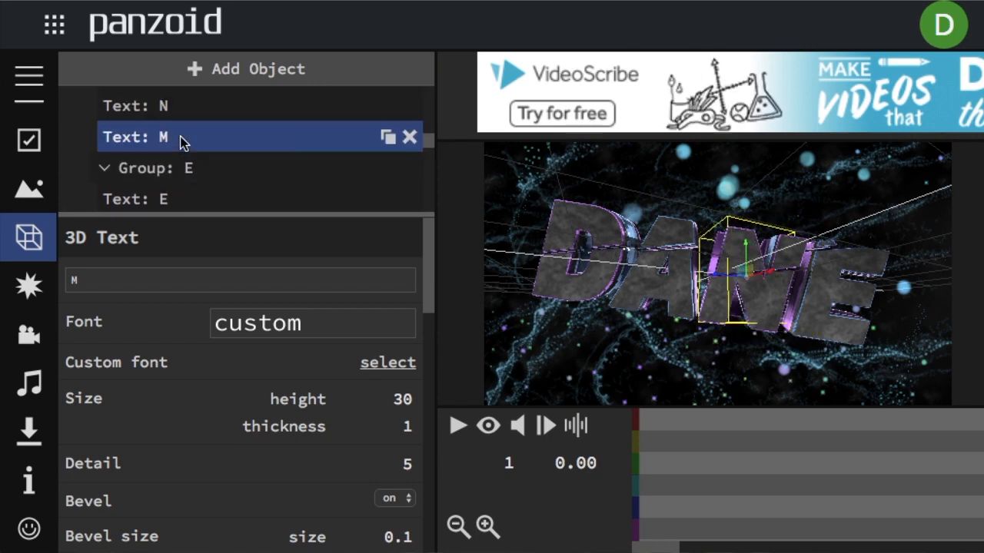
{"action": "left_click", "coordinate": [110, 280]}
{"action": "key", "text": "BackSpace"}
{"action": "type", "text": "N"}
{"action": "left_click", "coordinate": [123, 248]}
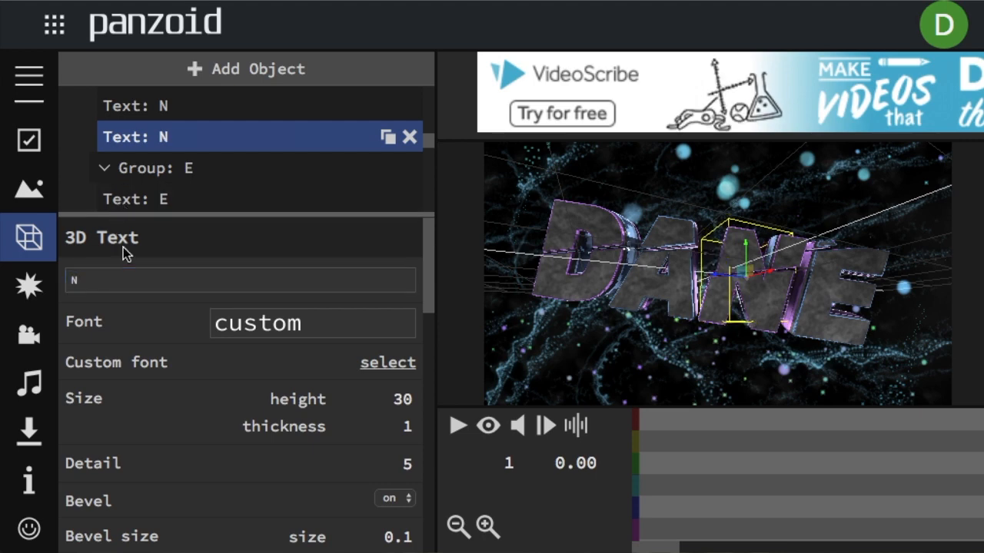
Rename the letter group E to G.
{"action": "left_click", "coordinate": [201, 171]}
{"action": "left_click", "coordinate": [136, 281]}
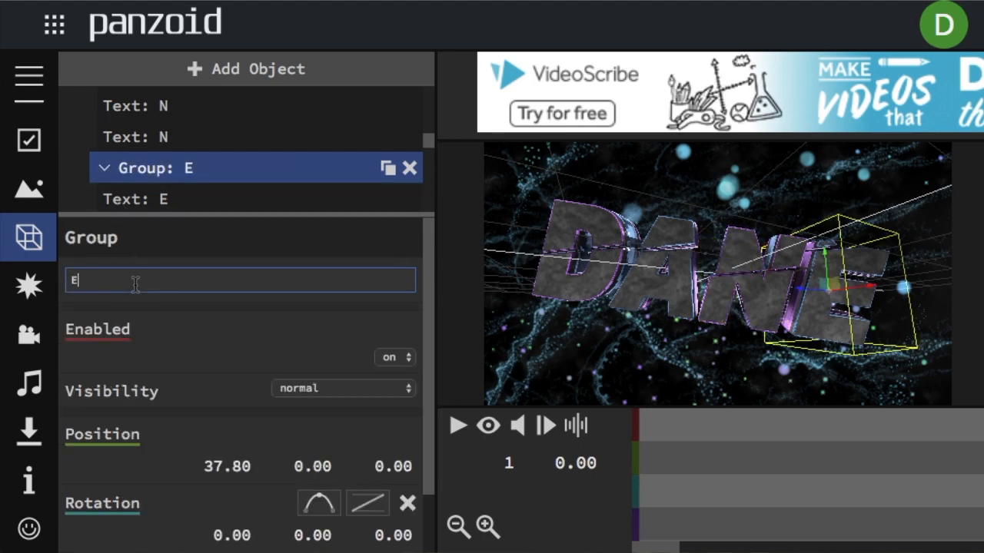
{"action": "key", "text": "BackSpace"}
{"action": "type", "text": "G"}
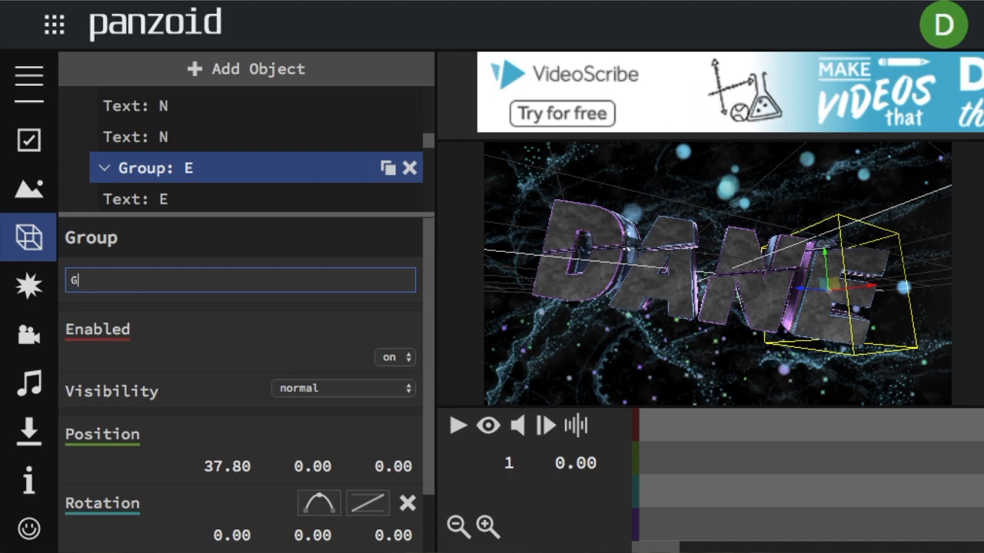
{"action": "left_click", "coordinate": [141, 239]}
Change the first 3D text object in group G to the letter G.
{"action": "left_click", "coordinate": [181, 206]}
{"action": "left_click", "coordinate": [161, 276]}
{"action": "key", "text": "BackSpace"}
{"action": "type", "text": "G"}
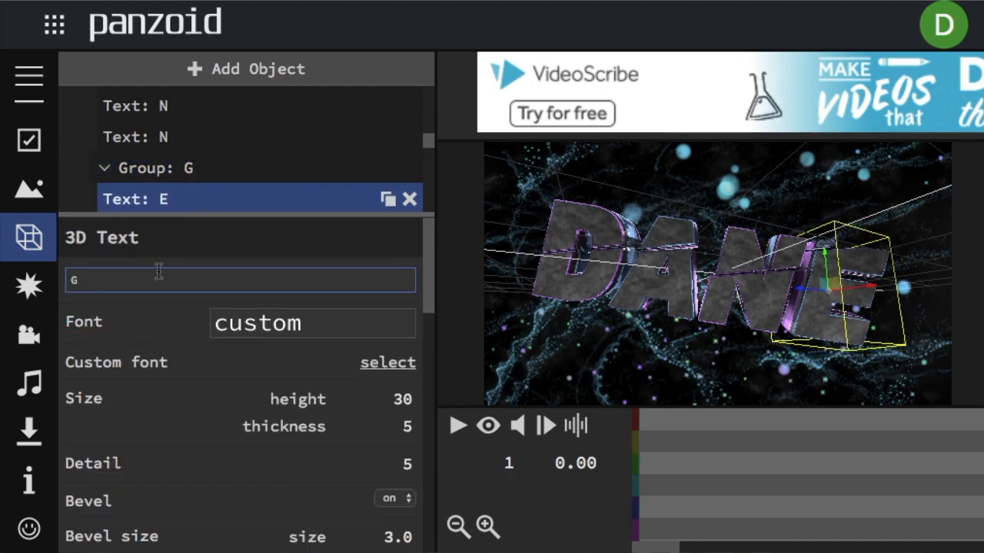
{"action": "left_click", "coordinate": [167, 248]}
Change the second 3D text object in group G to the letter G.
{"action": "scroll", "coordinate": [179, 183], "scroll_direction": "down", "scroll_amount": 1}
{"action": "left_click", "coordinate": [179, 166]}
{"action": "left_click", "coordinate": [136, 279]}
{"action": "key", "text": "BackSpace"}
{"action": "type", "text": "G"}
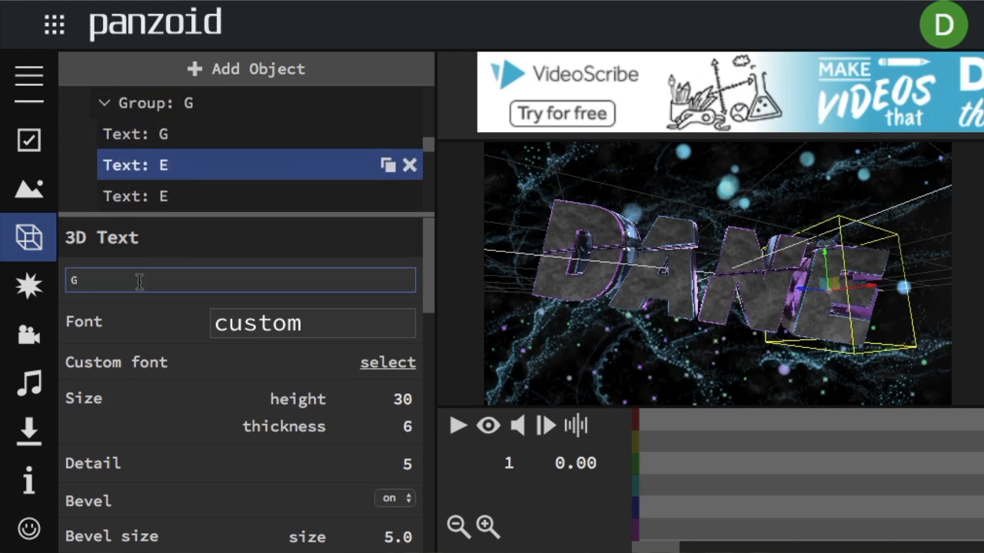
{"action": "left_click", "coordinate": [153, 257]}
Change the third 3D text object in group G to the letter G.
{"action": "left_click", "coordinate": [227, 197]}
{"action": "left_click", "coordinate": [139, 280]}
{"action": "key", "text": "BackSpace"}
{"action": "type", "text": "G"}
{"action": "left_click", "coordinate": [153, 246]}
Change the last 3D text object in group G, just above the =Particles= group, to the letter G.
{"action": "scroll", "coordinate": [180, 165], "scroll_direction": "down", "scroll_amount": 3}
{"action": "scroll", "coordinate": [180, 182], "scroll_direction": "up", "scroll_amount": 1}
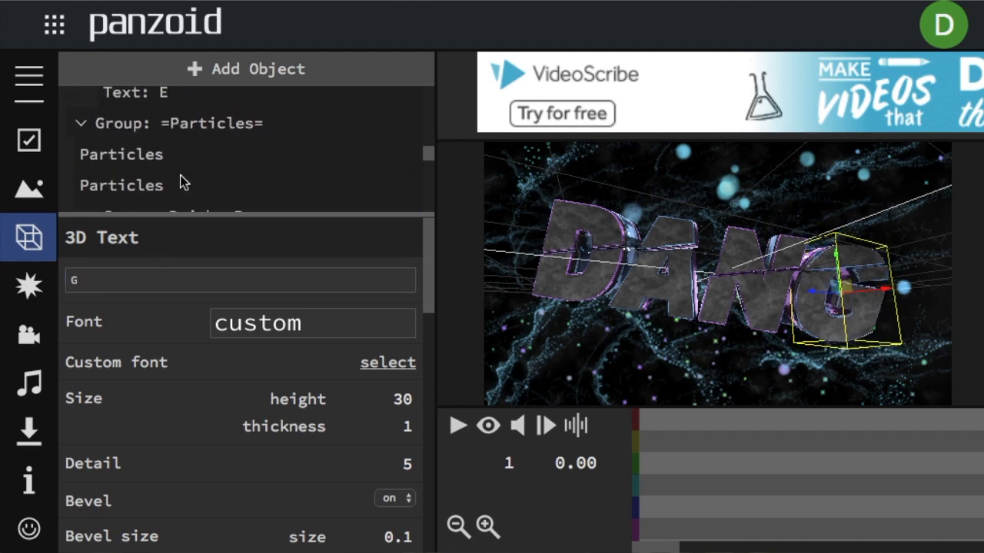
{"action": "left_click", "coordinate": [180, 102]}
{"action": "left_click", "coordinate": [125, 286]}
{"action": "key", "text": "BackSpace"}
{"action": "type", "text": "G"}
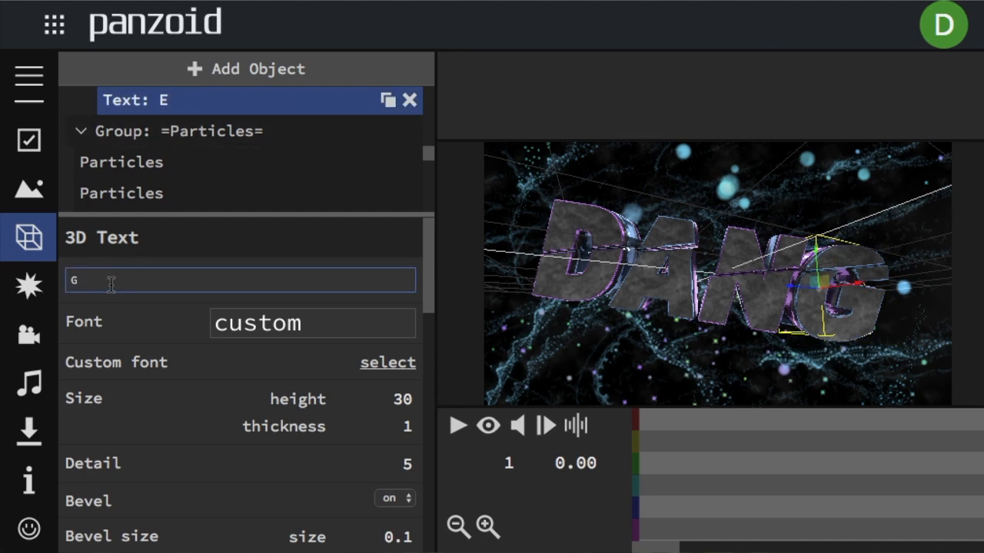
{"action": "left_click", "coordinate": [154, 238]}
Turn on the camera preview, play the edited intro through, and pause playback.
{"action": "scroll", "coordinate": [183, 187], "scroll_direction": "up", "scroll_amount": 2}
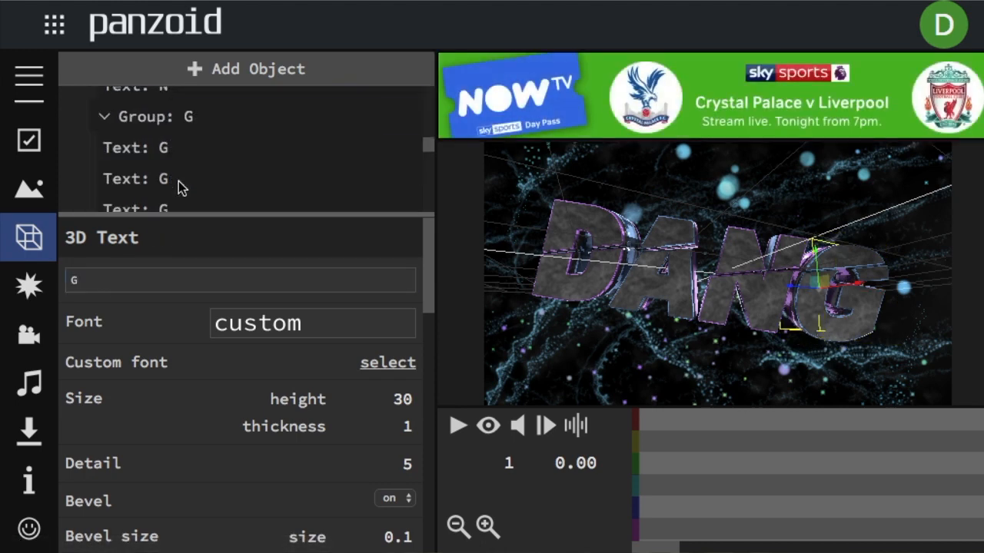
{"action": "left_click", "coordinate": [487, 429]}
{"action": "left_click", "coordinate": [457, 431]}
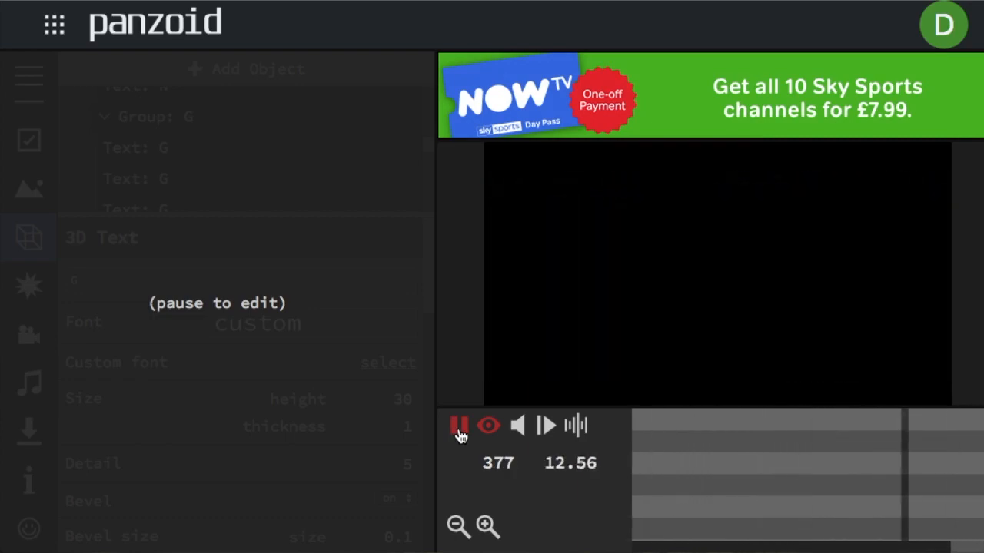
{"action": "left_click", "coordinate": [459, 431]}
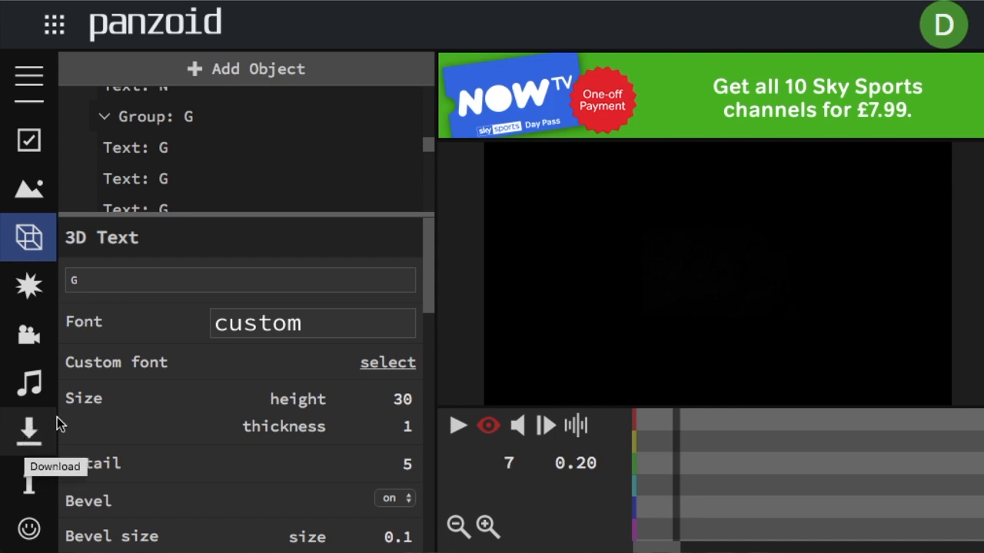
Open the video download settings and use balanced mode with the .mkv (vp8/opus) format.
{"action": "left_click", "coordinate": [35, 442]}
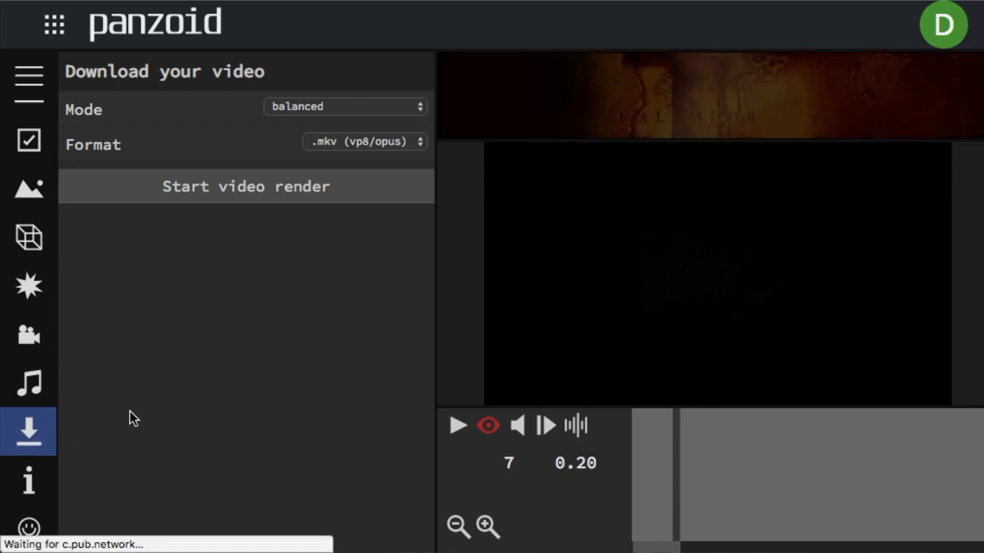
{"action": "left_click", "coordinate": [306, 109]}
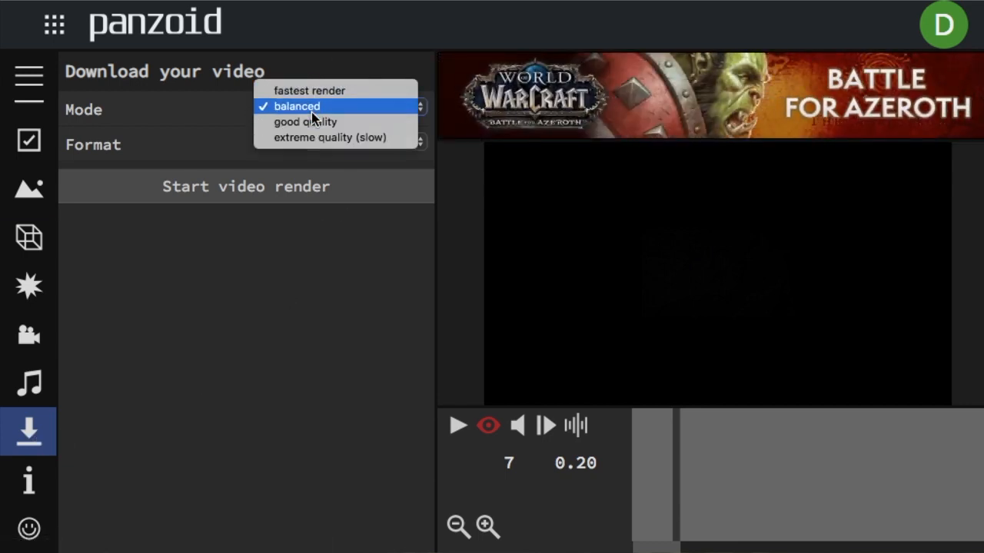
{"action": "left_click", "coordinate": [311, 107]}
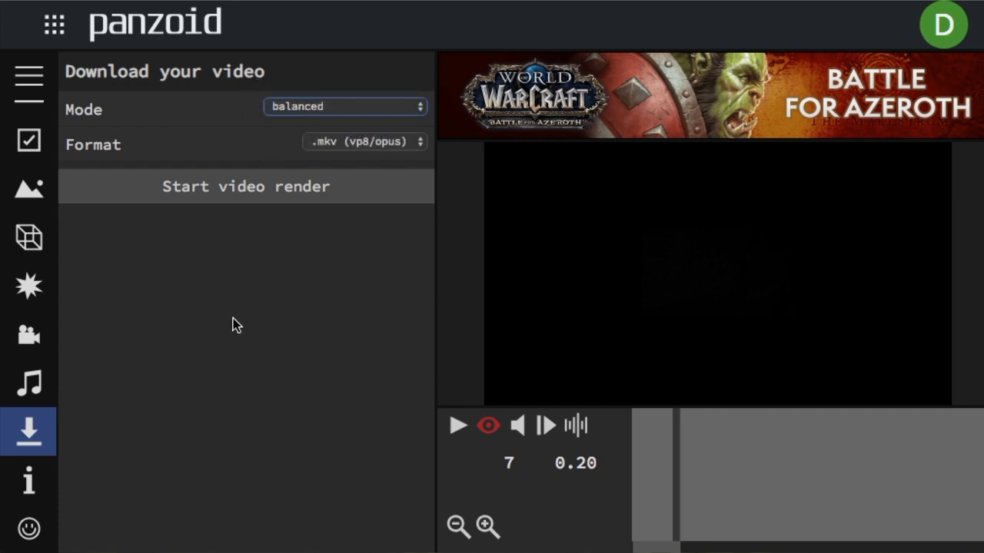
{"action": "left_click", "coordinate": [350, 143]}
{"action": "left_click", "coordinate": [352, 142]}
{"action": "left_click", "coordinate": [302, 255]}
Render the intro video and download the finished file.
{"action": "left_click", "coordinate": [215, 188]}
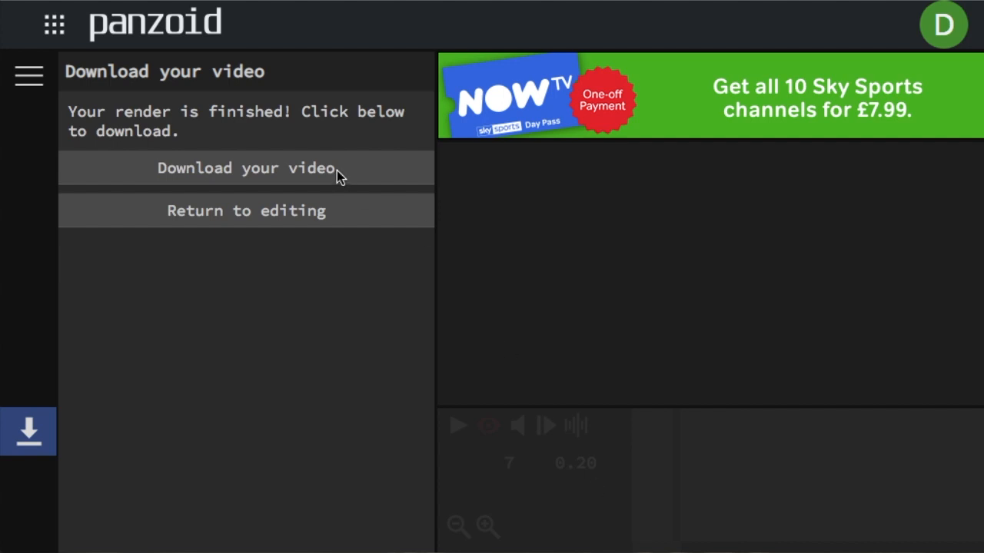
{"action": "left_click", "coordinate": [281, 173]}
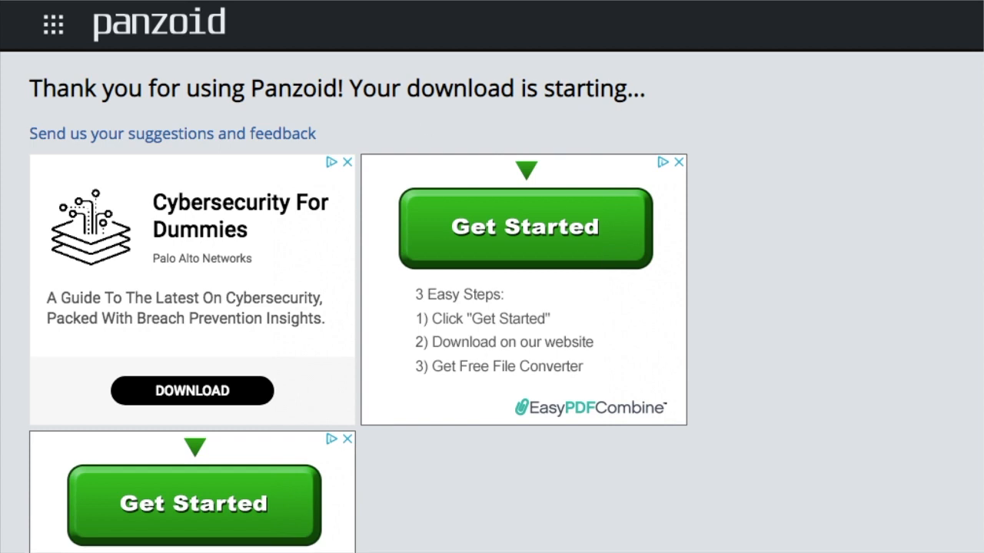
Watch the downloaded intro in the media player and quit the player.
{"action": "left_click_drag", "start_coordinate": [983, 154], "coordinate": [442, 0]}
{"action": "left_click", "coordinate": [73, 551]}
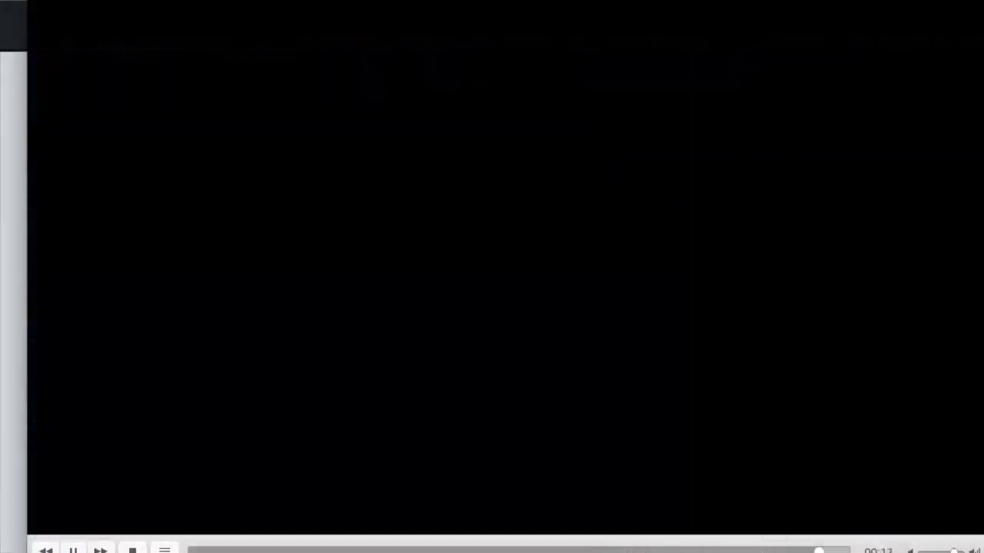
{"action": "key", "text": "super+q"}
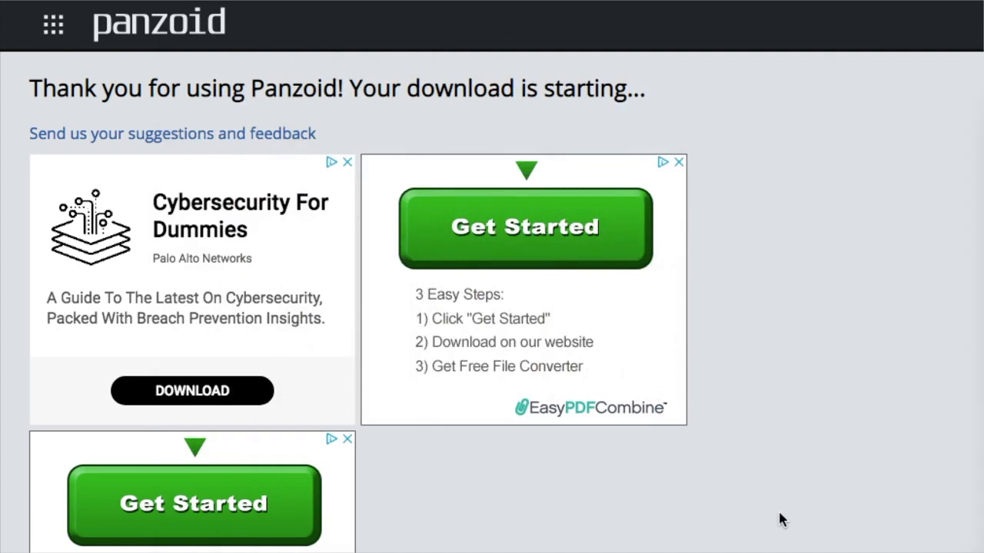